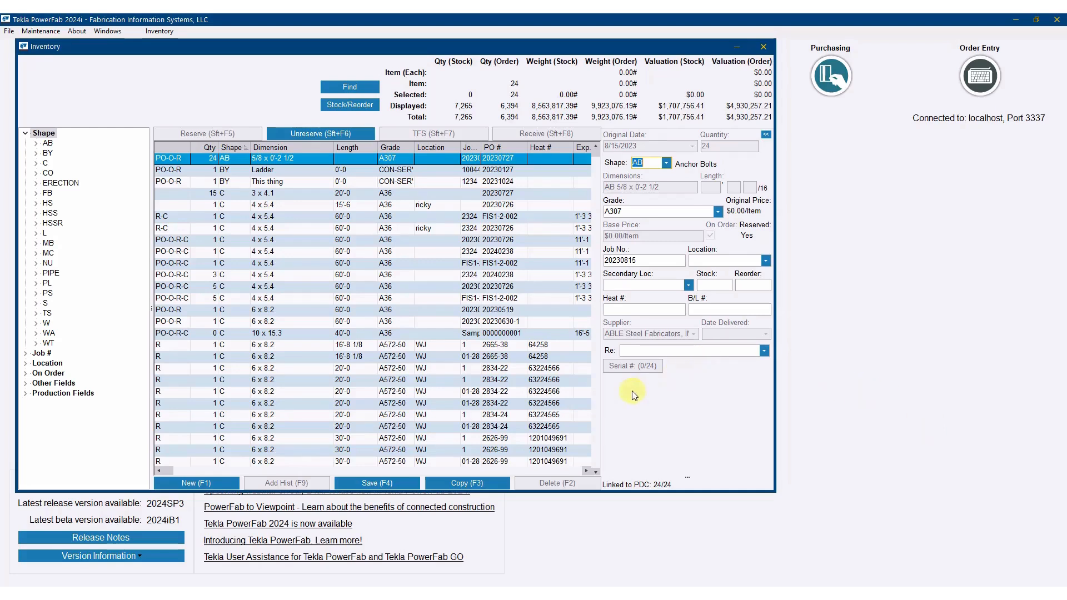
# - Move the Inventory window and enlarge it so more grid columns and rows fit
pyautogui.click(537, 504)
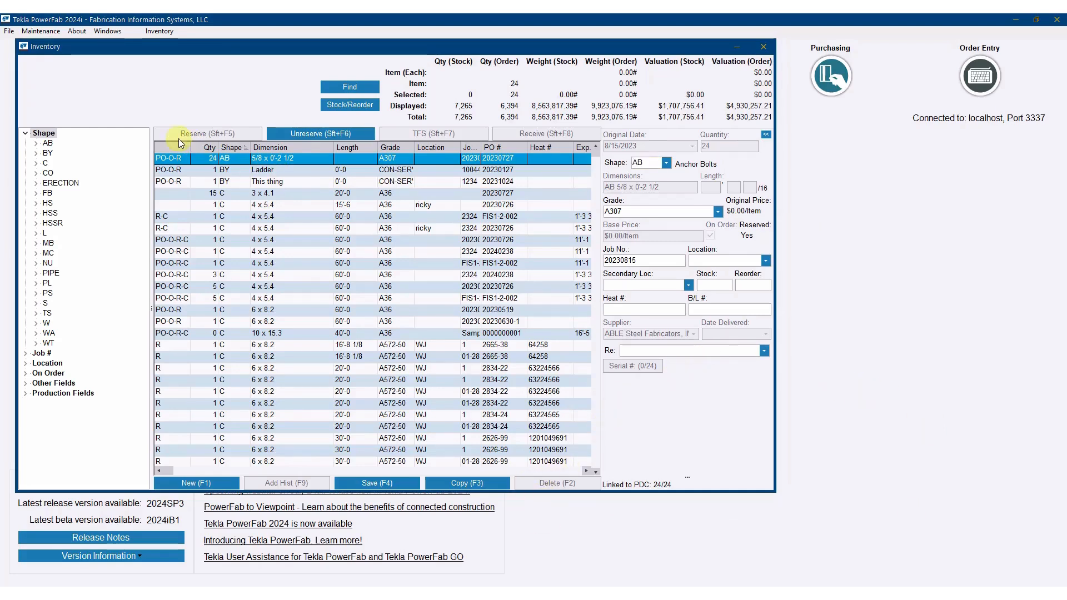
pyautogui.click(217, 52)
pyautogui.moveTo(218, 52)
pyautogui.mouseDown()
pyautogui.moveTo(241, 95)
pyautogui.moveTo(242, 71)
pyautogui.moveTo(218, 60)
pyautogui.mouseUp()
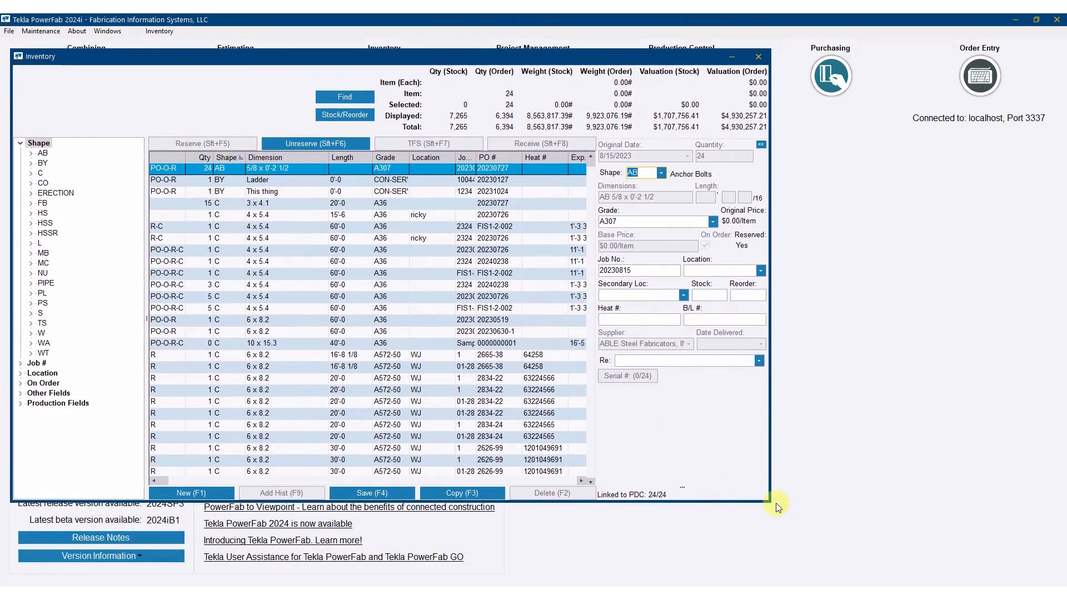
pyautogui.moveTo(769, 499); pyautogui.dragTo(1005, 547)
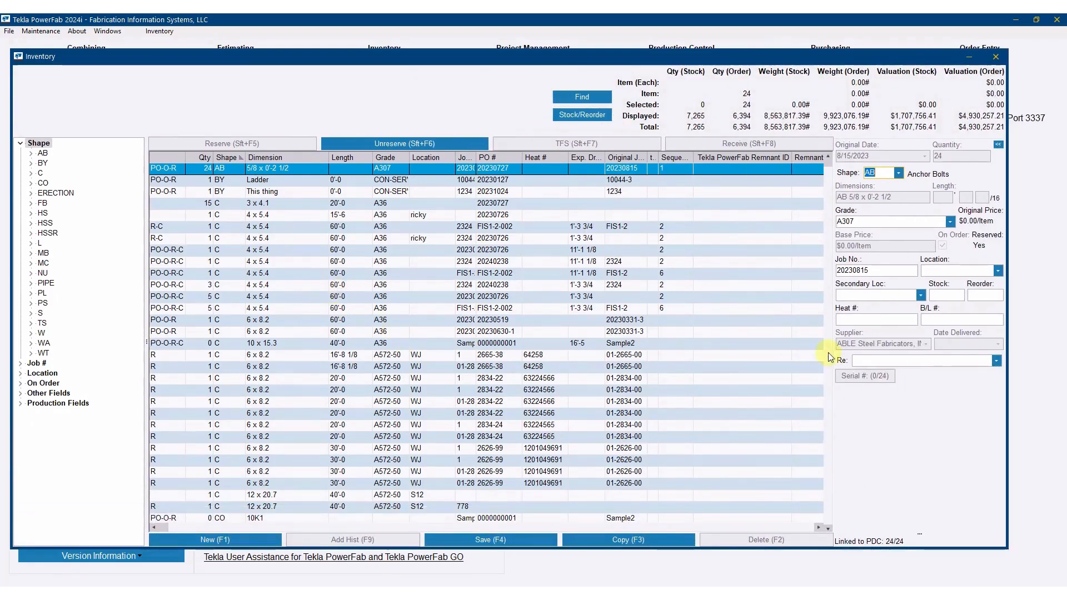
pyautogui.click(163, 32)
pyautogui.click(117, 75)
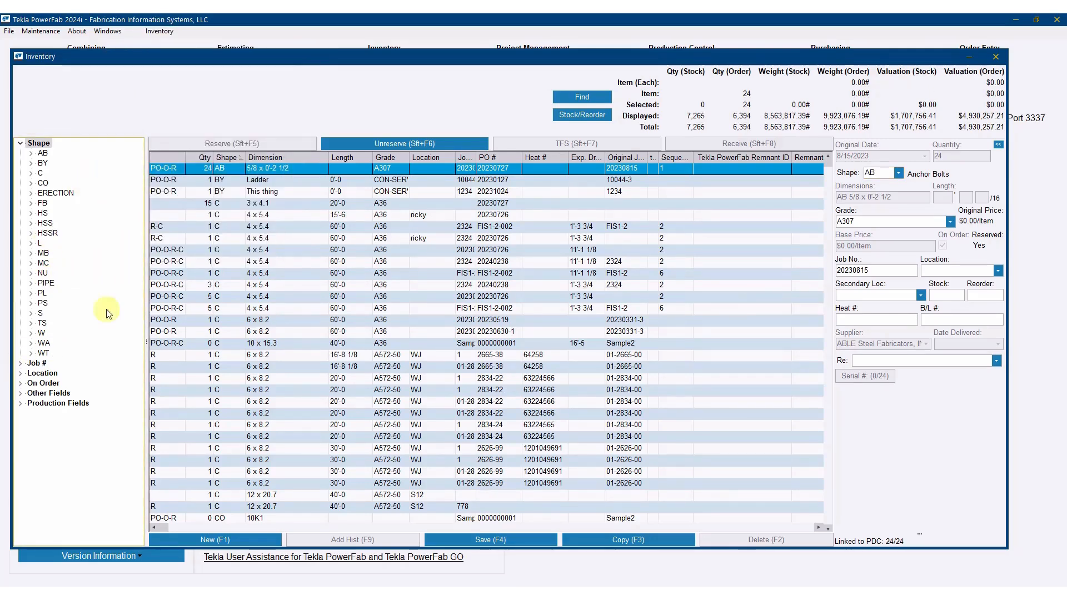
# - Filter the inventory to the items of job 20220714 that are not on order
pyautogui.click(20, 363)
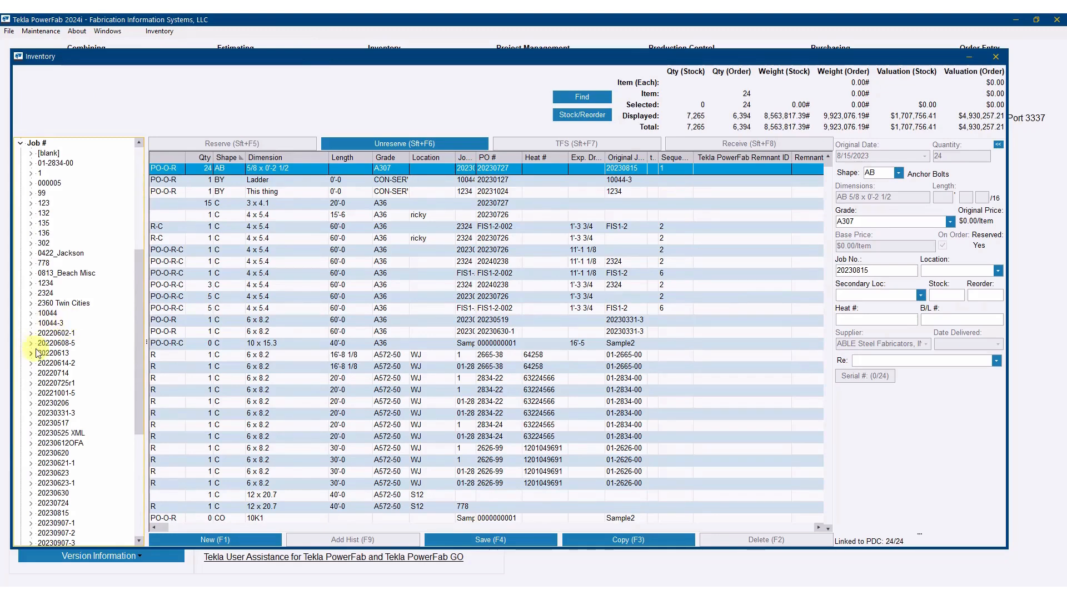
pyautogui.click(36, 374)
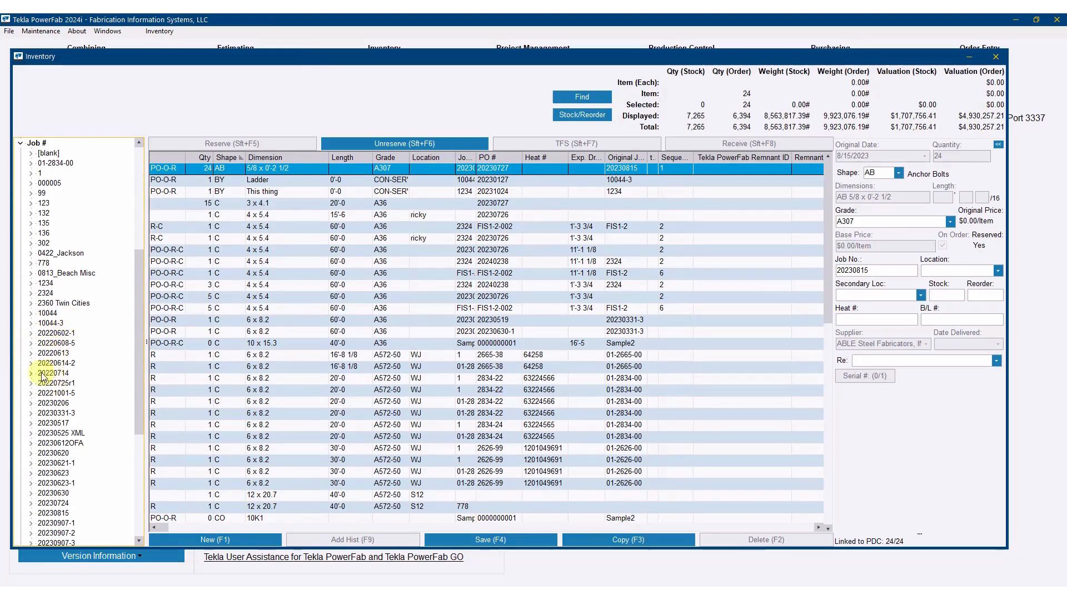
pyautogui.click(31, 375)
pyautogui.click(42, 404)
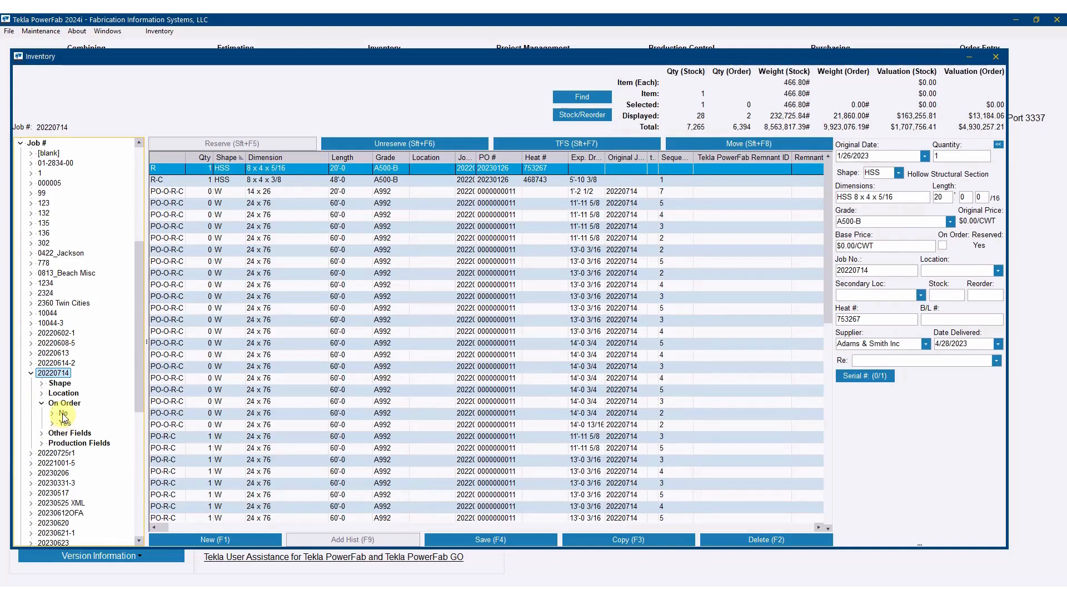
pyautogui.click(63, 414)
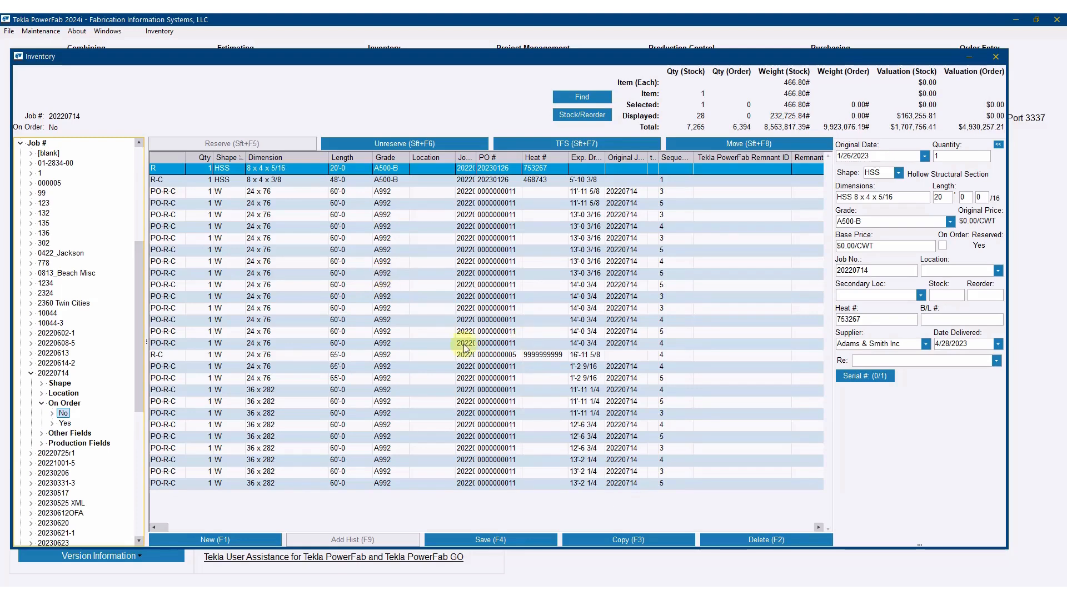
# - Add a new grid layout named Material Export for the inventory grid
pyautogui.rightClick(315, 269)
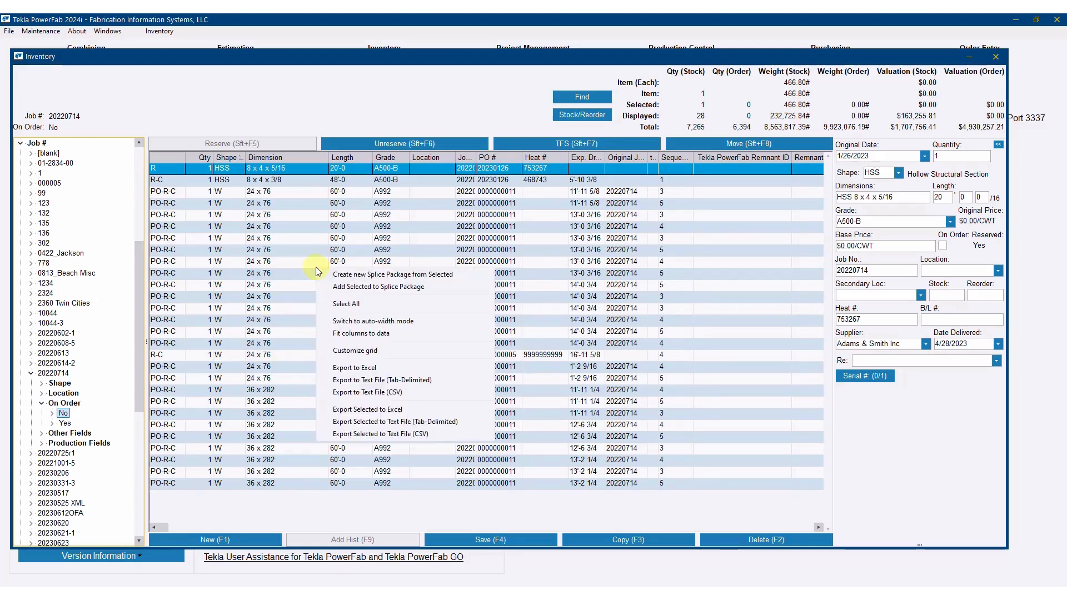
pyautogui.click(378, 351)
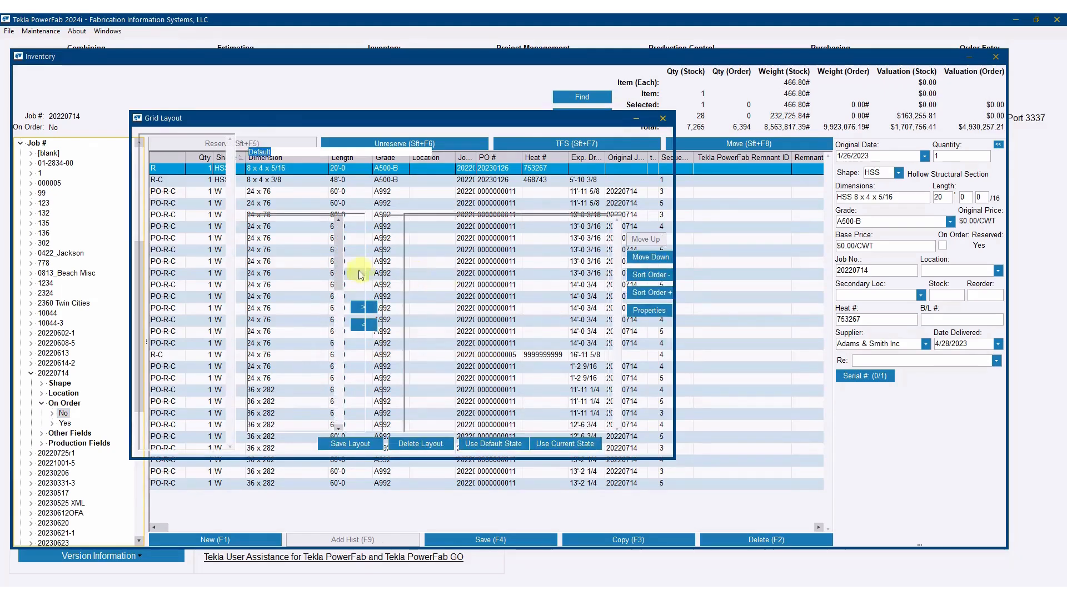
pyautogui.click(269, 444)
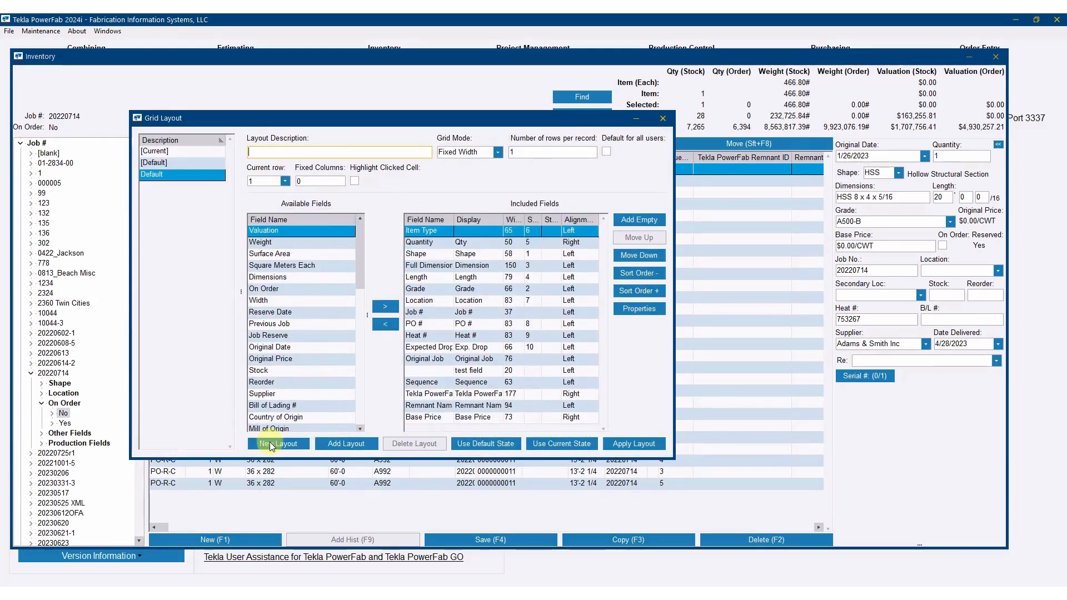
pyautogui.write('Material Export')
pyautogui.press('Tab')
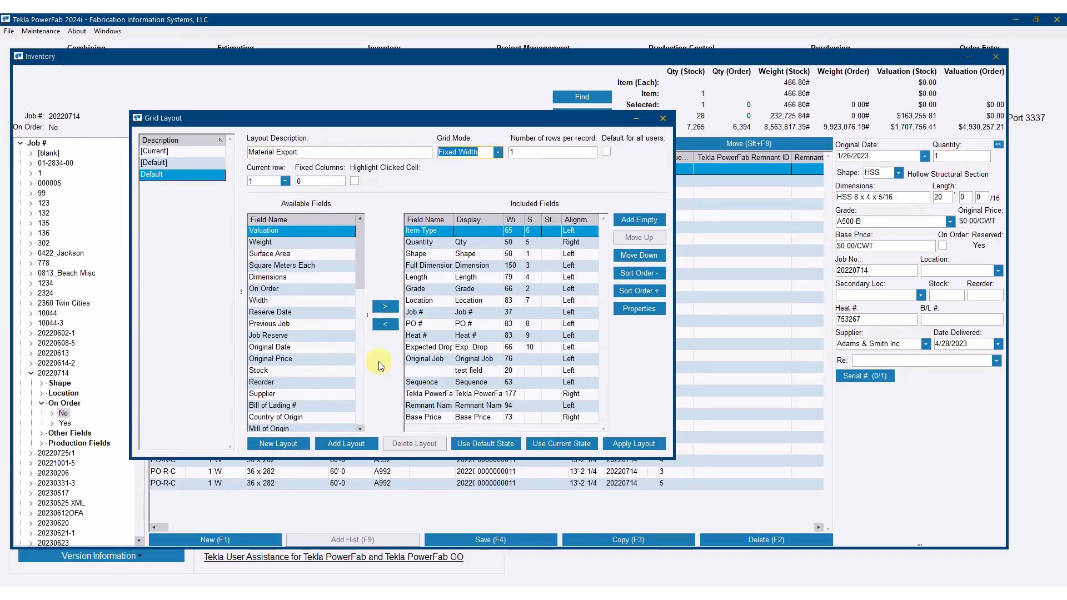
pyautogui.click(364, 447)
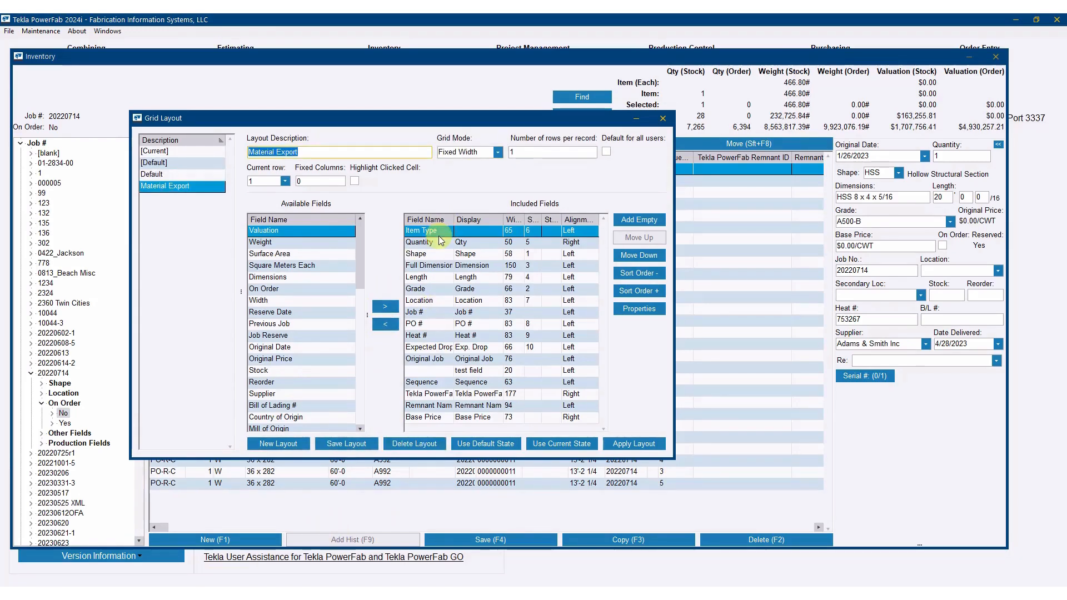
# - Remove Item Type, Job #, PO # and Expected Drop from the included fields of the Material Export layout
pyautogui.doubleClick(442, 232)
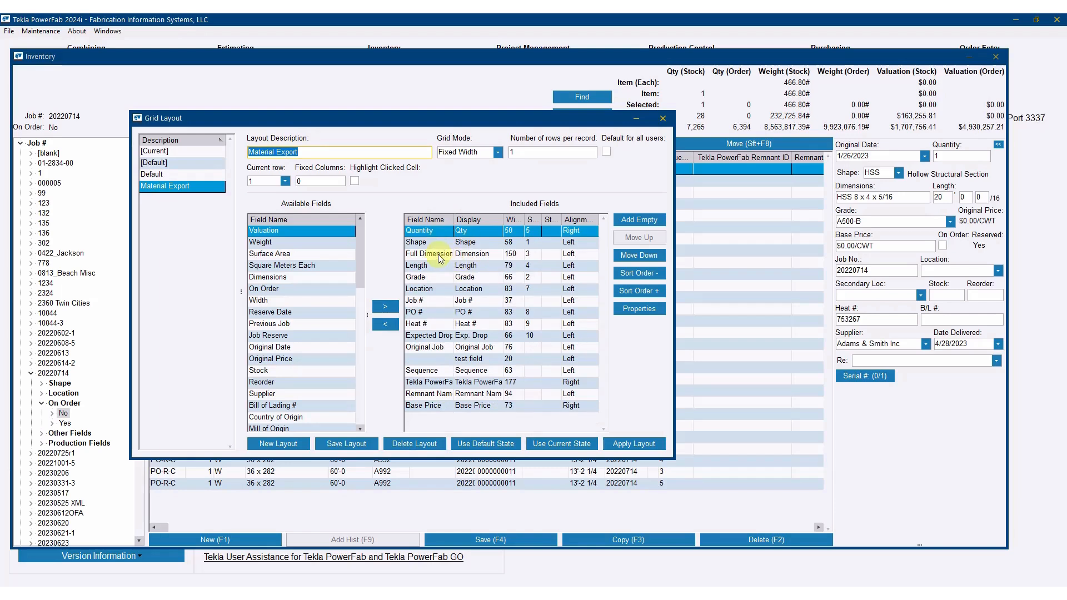
pyautogui.doubleClick(427, 302)
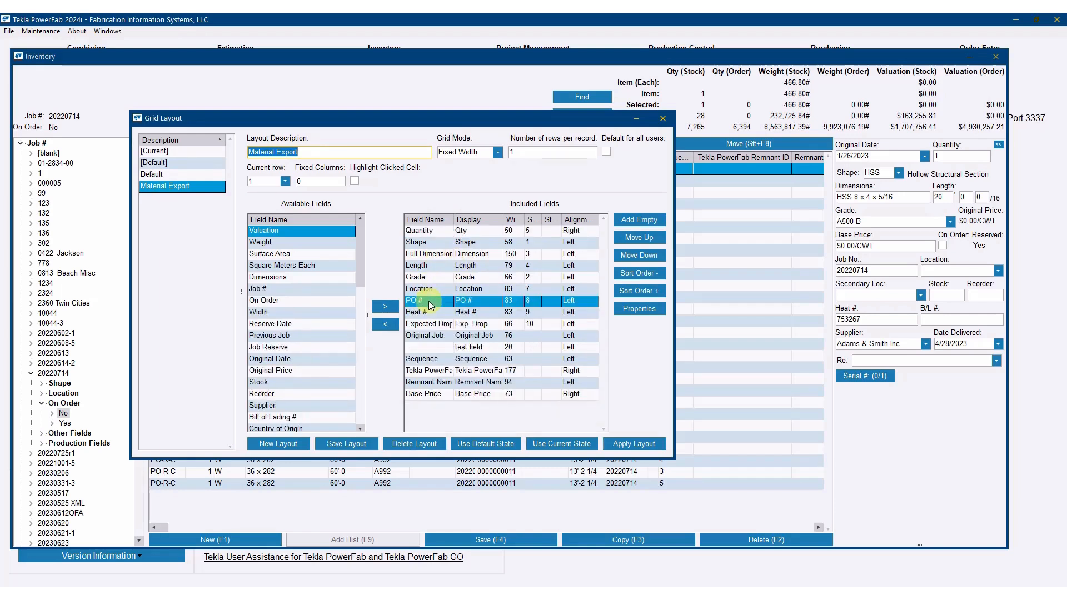
pyautogui.doubleClick(429, 301)
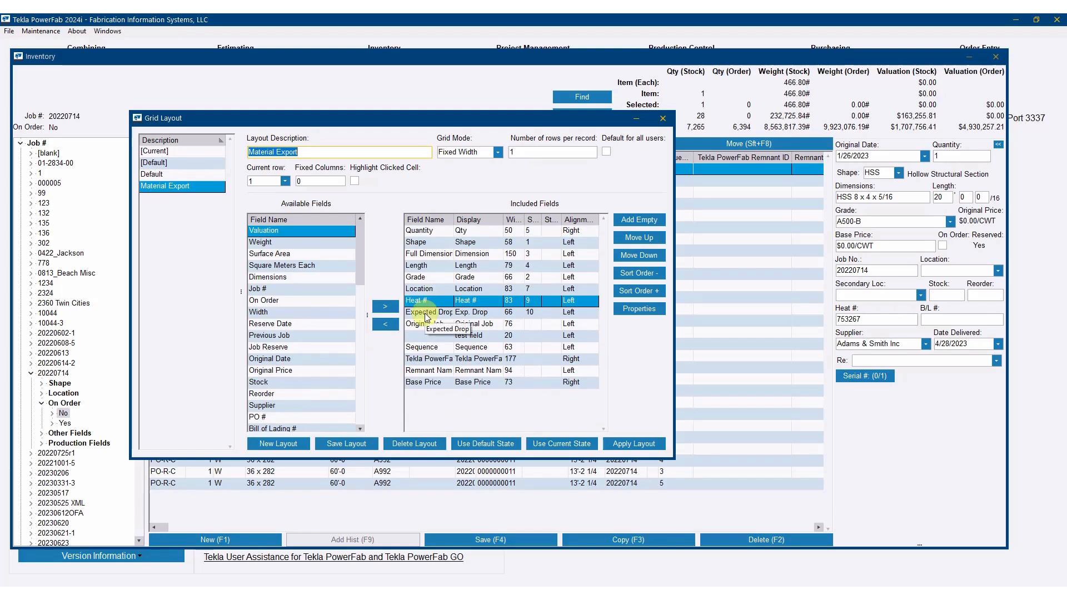
pyautogui.doubleClick(474, 313)
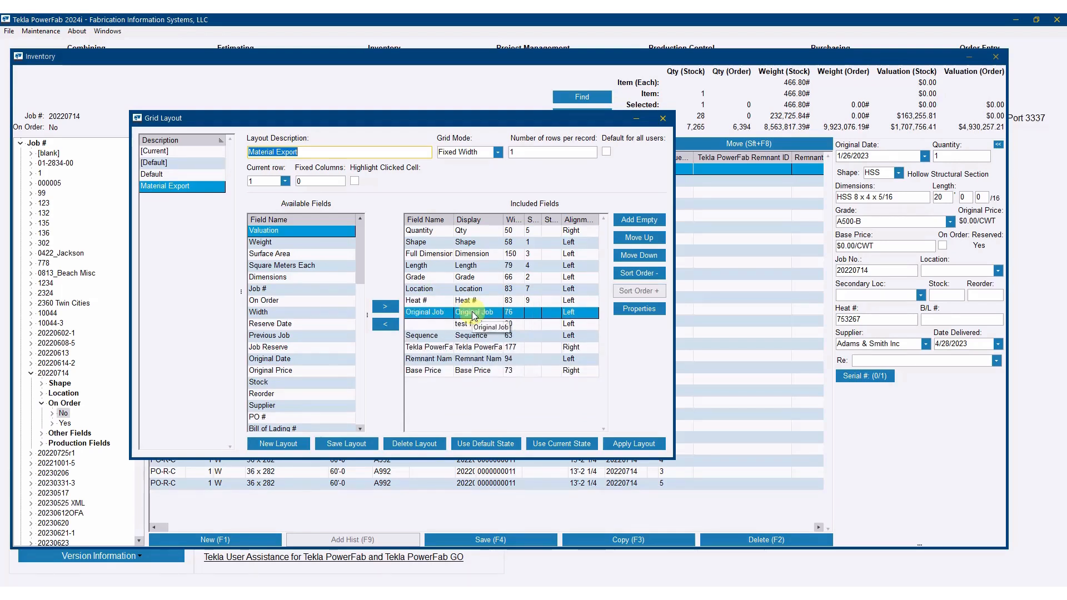
# - Remove every included field after Heat # from the Material Export layout, and apply the layout with its changes saved
pyautogui.doubleClick(475, 314)
pyautogui.doubleClick(476, 315)
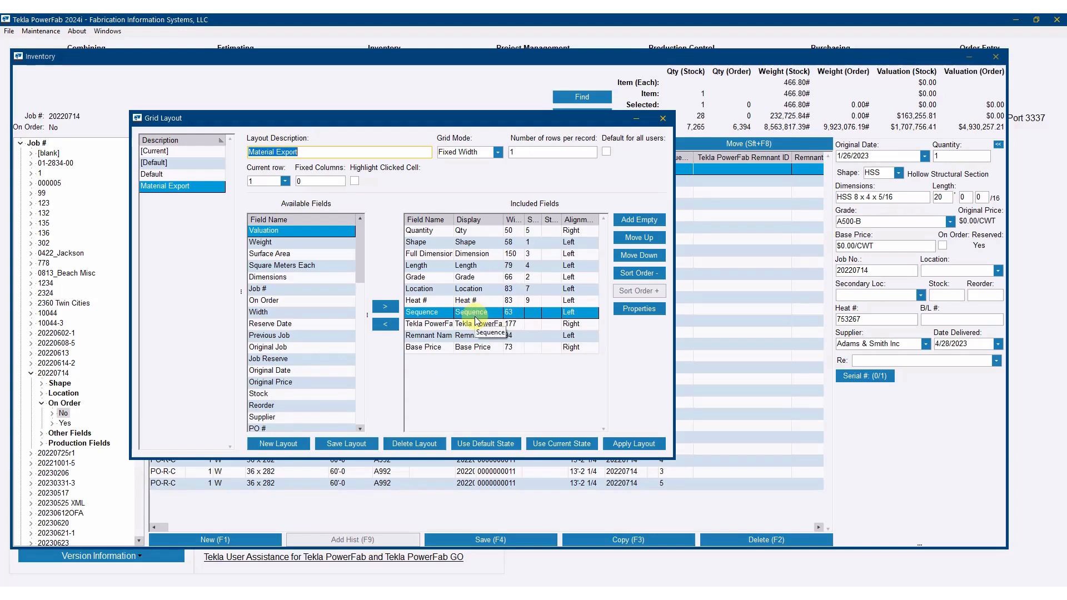
pyautogui.doubleClick(475, 315)
pyautogui.doubleClick(477, 315)
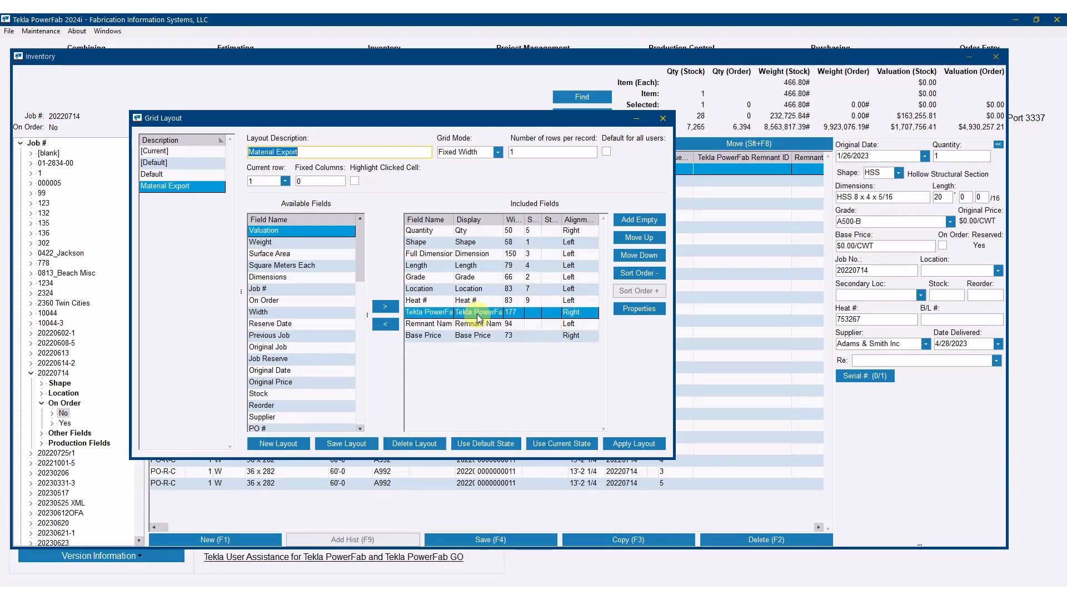
pyautogui.doubleClick(476, 314)
pyautogui.doubleClick(477, 314)
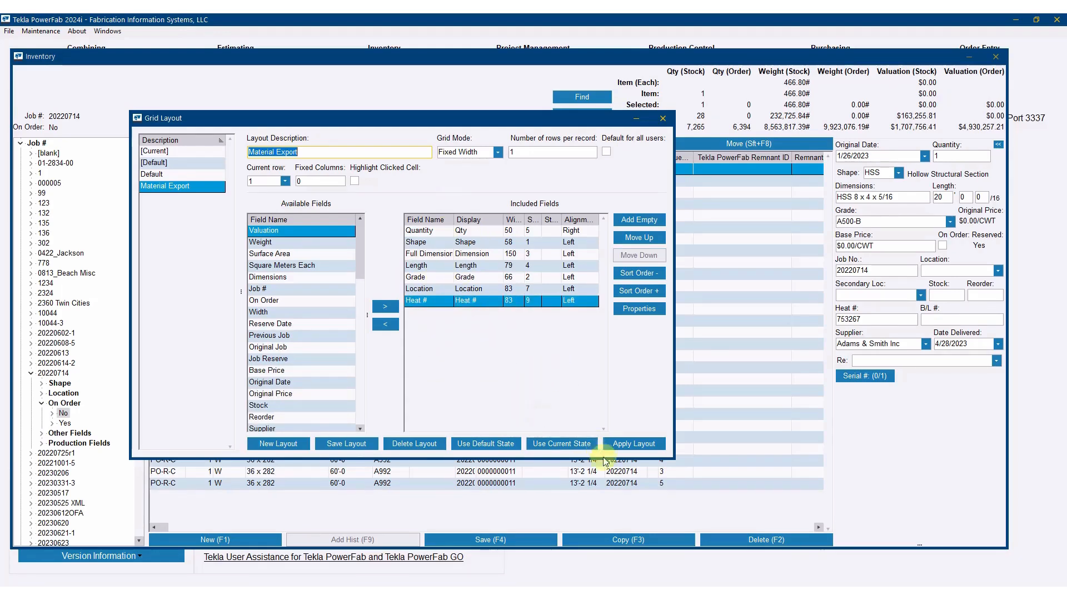
pyautogui.click(633, 444)
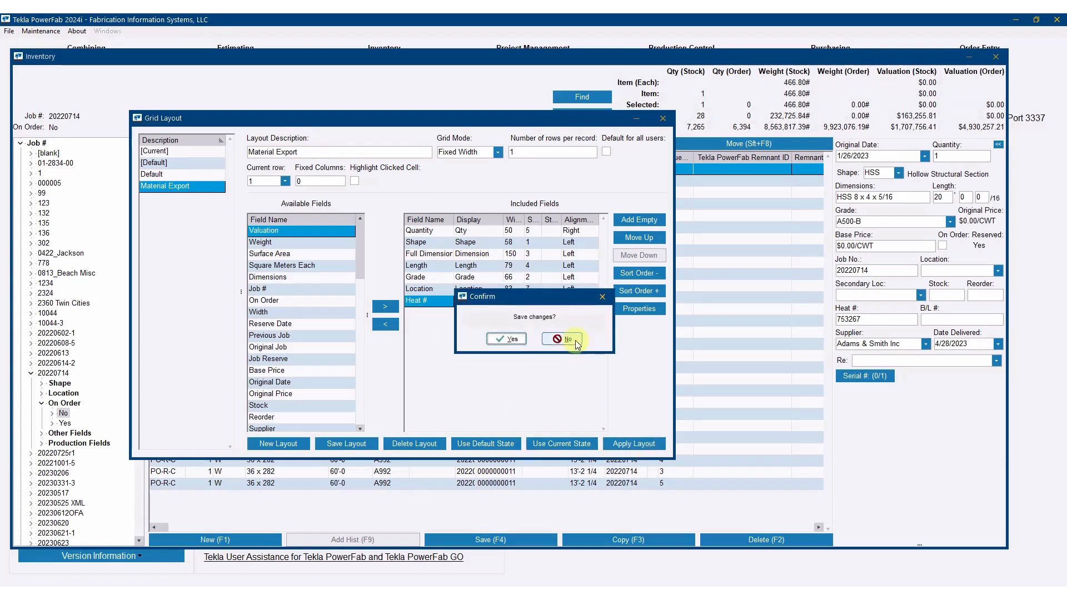
pyautogui.click(507, 339)
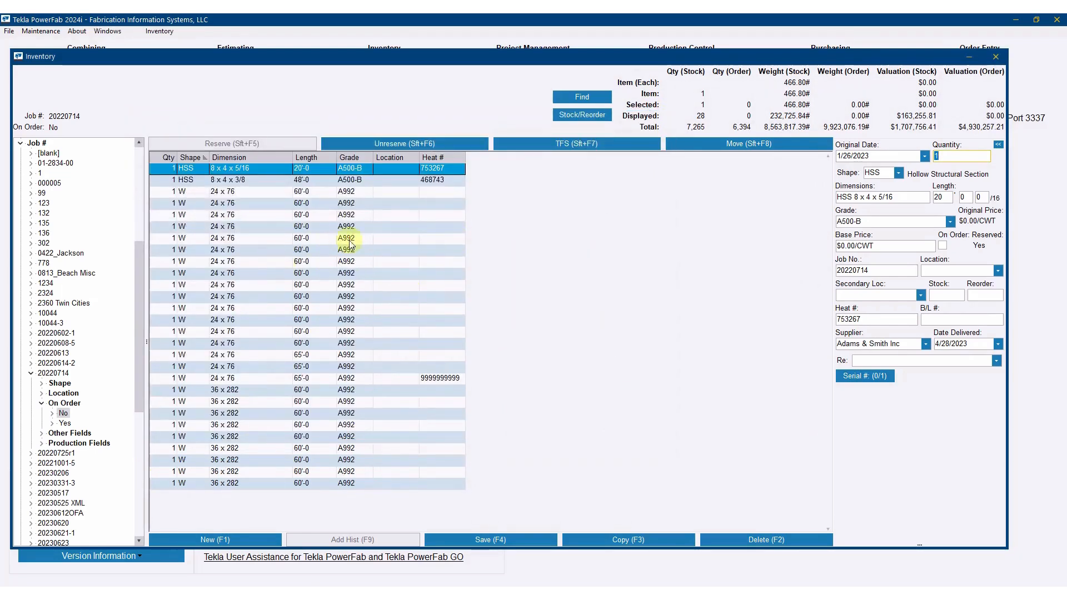
# - Export the filtered inventory grid to Excel as Inventory.xls in the Export PO folder, replacing the existing file
pyautogui.rightClick(260, 269)
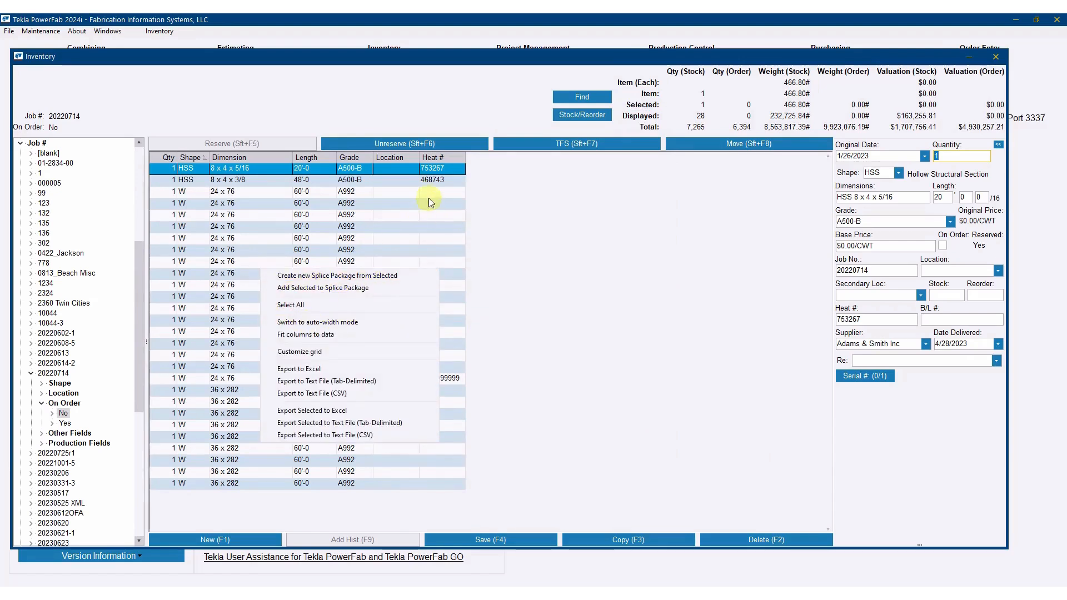
pyautogui.click(322, 321)
pyautogui.click(439, 238)
pyautogui.rightClick(312, 273)
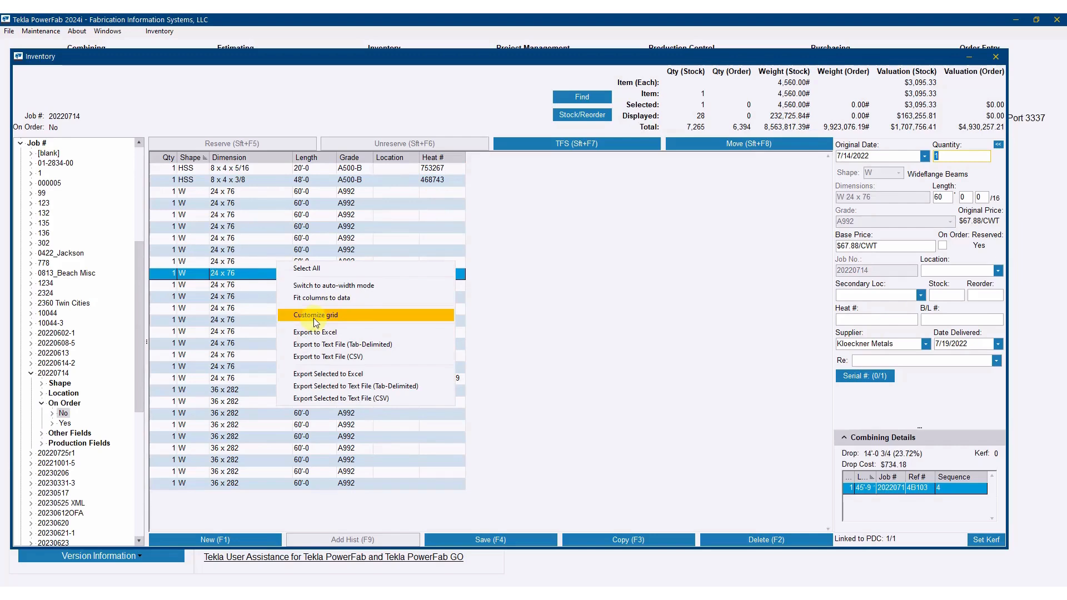
pyautogui.click(342, 332)
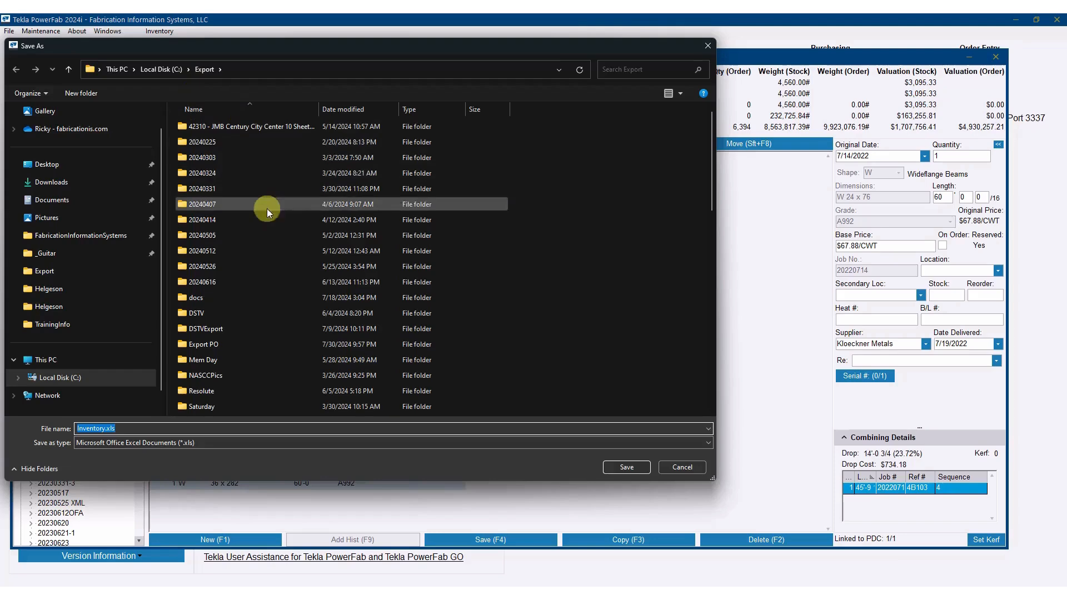
pyautogui.doubleClick(218, 344)
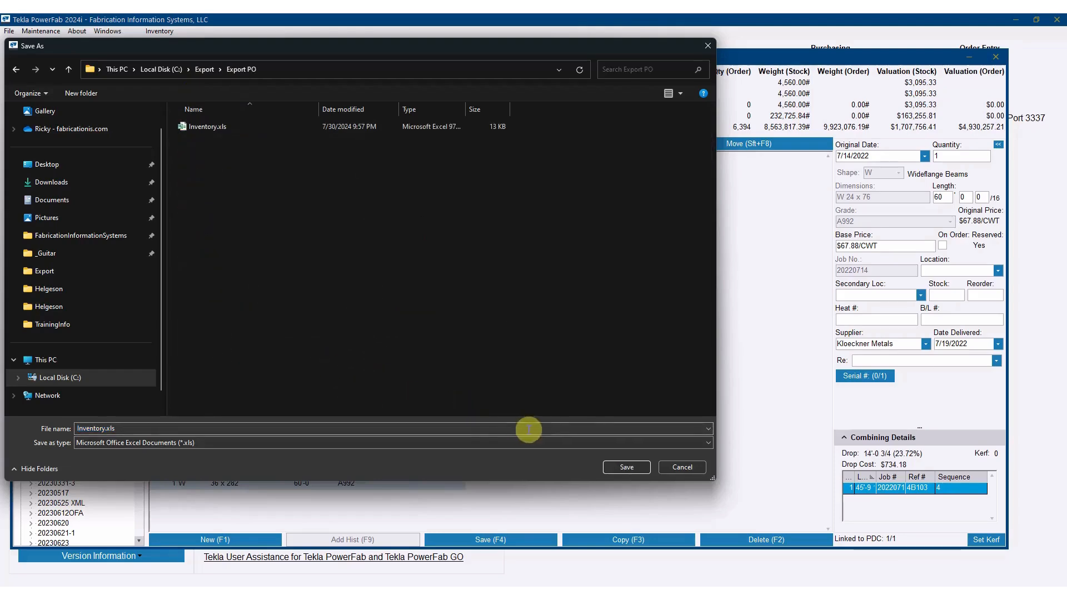
pyautogui.click(636, 473)
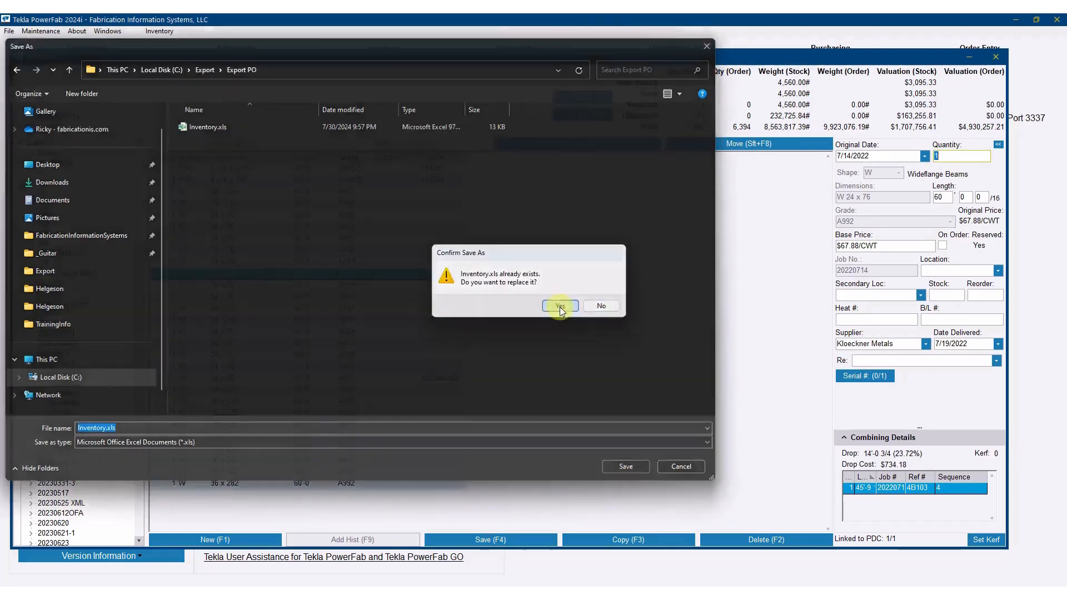
pyautogui.click(559, 305)
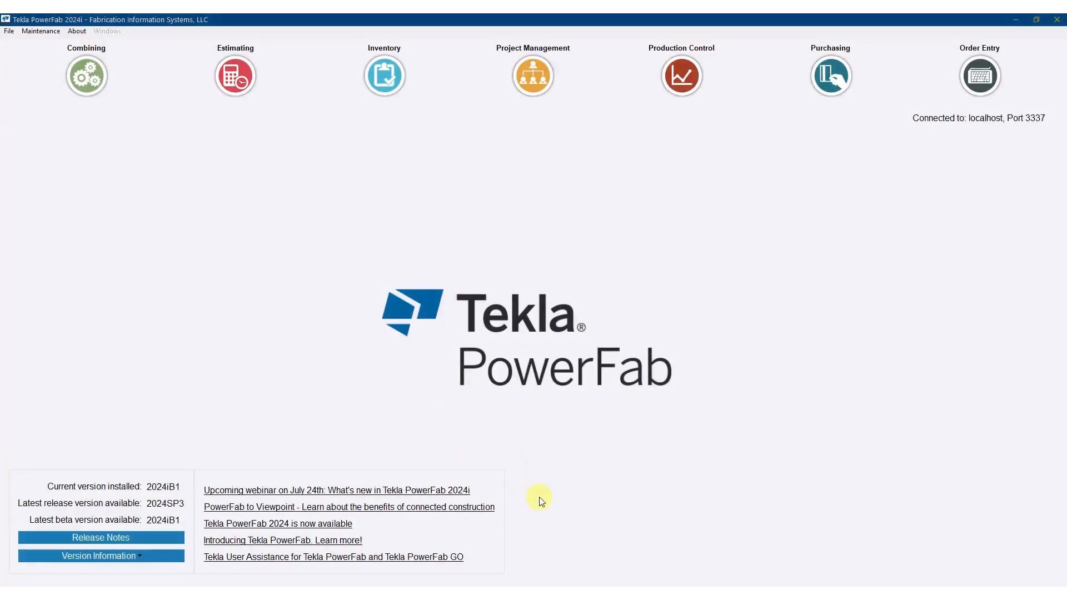
# - Open the Import window and choose the Excel format for Purchase Orders
pyautogui.click(539, 498)
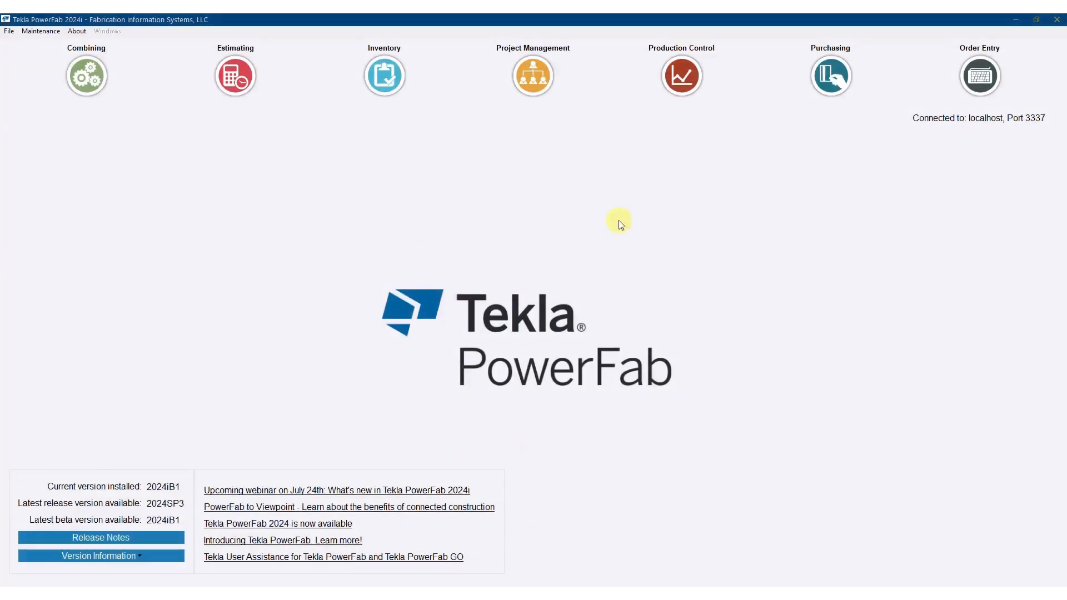
pyautogui.click(9, 31)
pyautogui.click(13, 44)
pyautogui.doubleClick(54, 246)
pyautogui.click(44, 257)
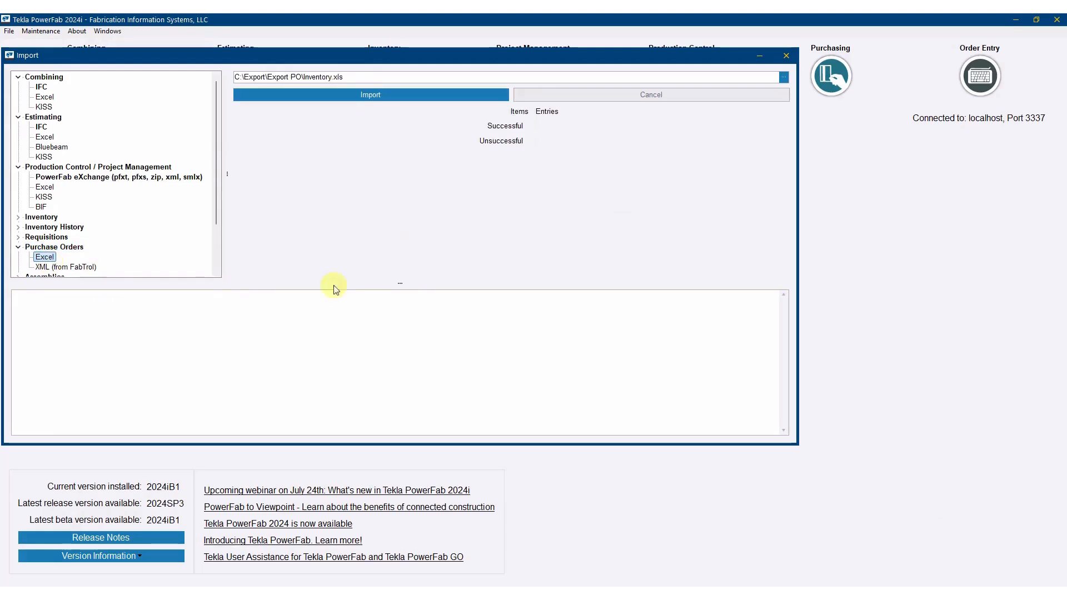
# - Import Inventory.xls from the Export PO folder, continuing with the Location and Heat # fields ignored
pyautogui.click(783, 78)
pyautogui.doubleClick(238, 126)
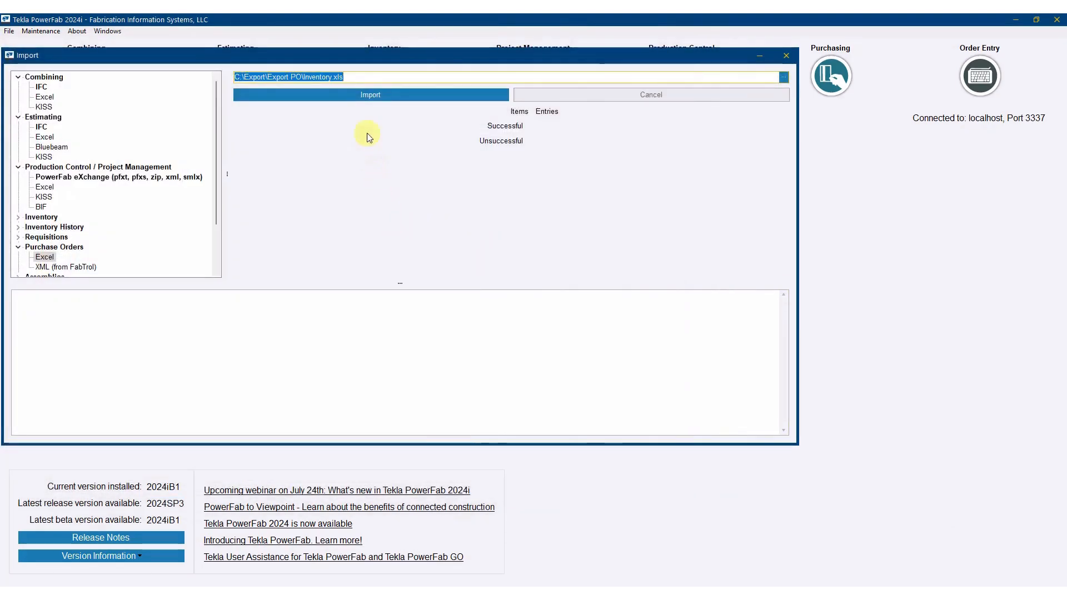
pyautogui.click(366, 95)
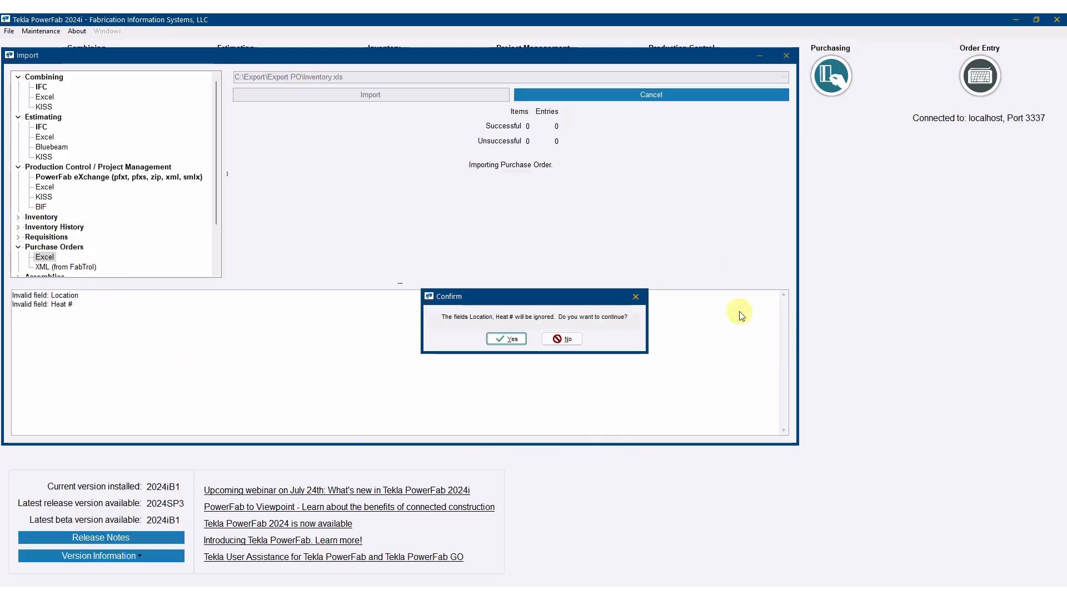
pyautogui.click(838, 82)
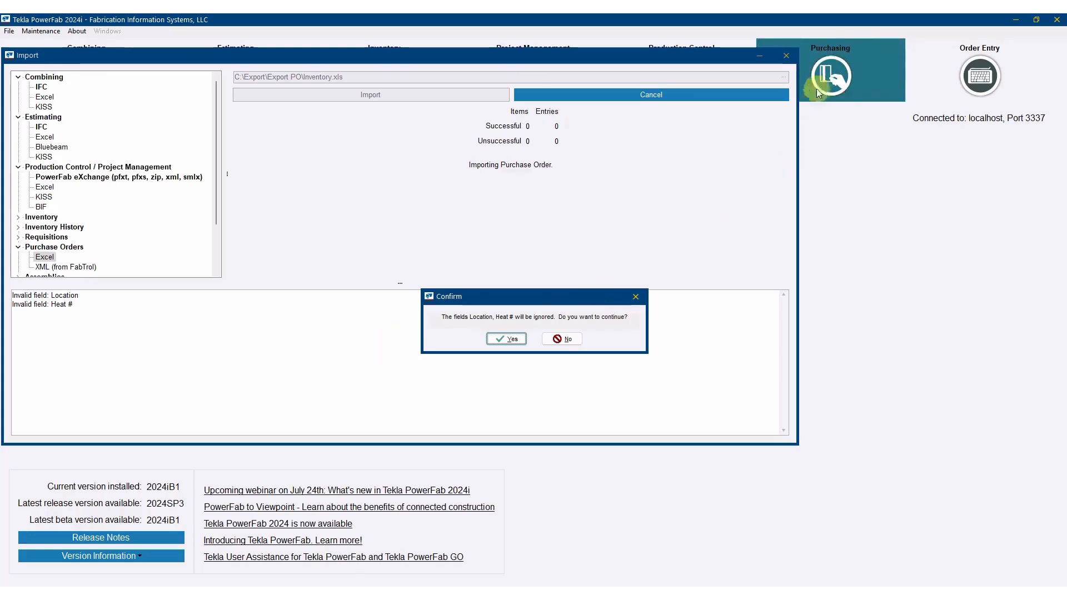
pyautogui.click(507, 339)
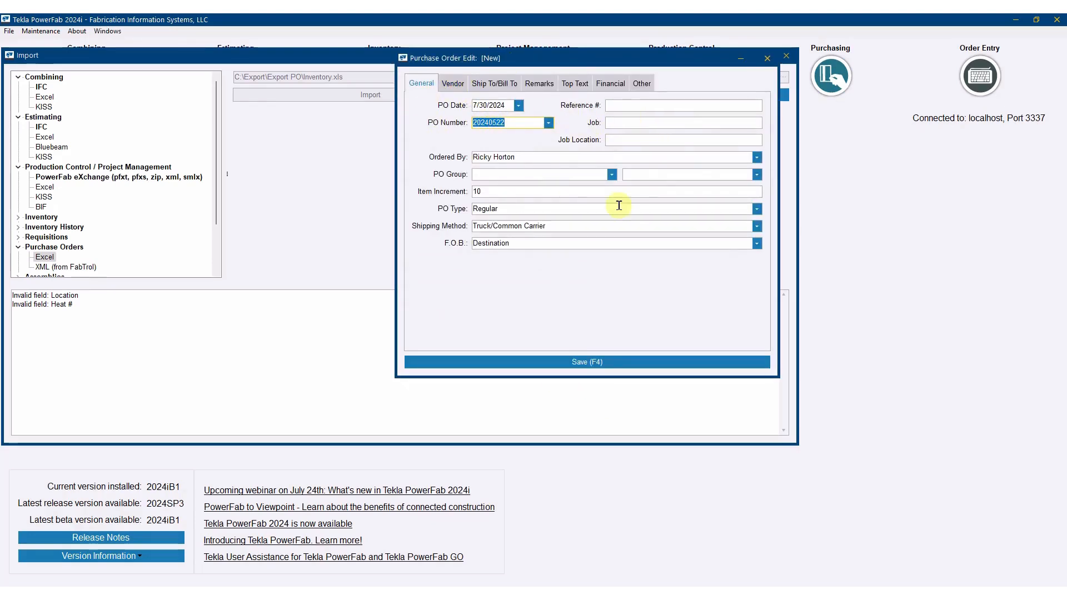
# - Assign the new purchase order to job 1234 and set its vendor to That company over there, with the Default location
pyautogui.click(671, 125)
pyautogui.write('1234')
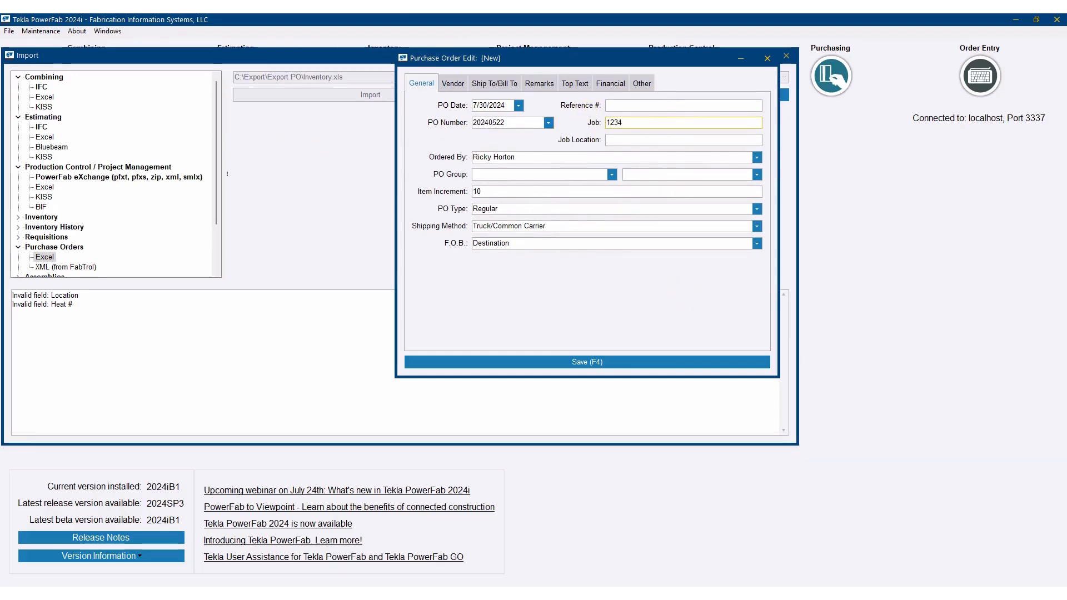
pyautogui.click(452, 83)
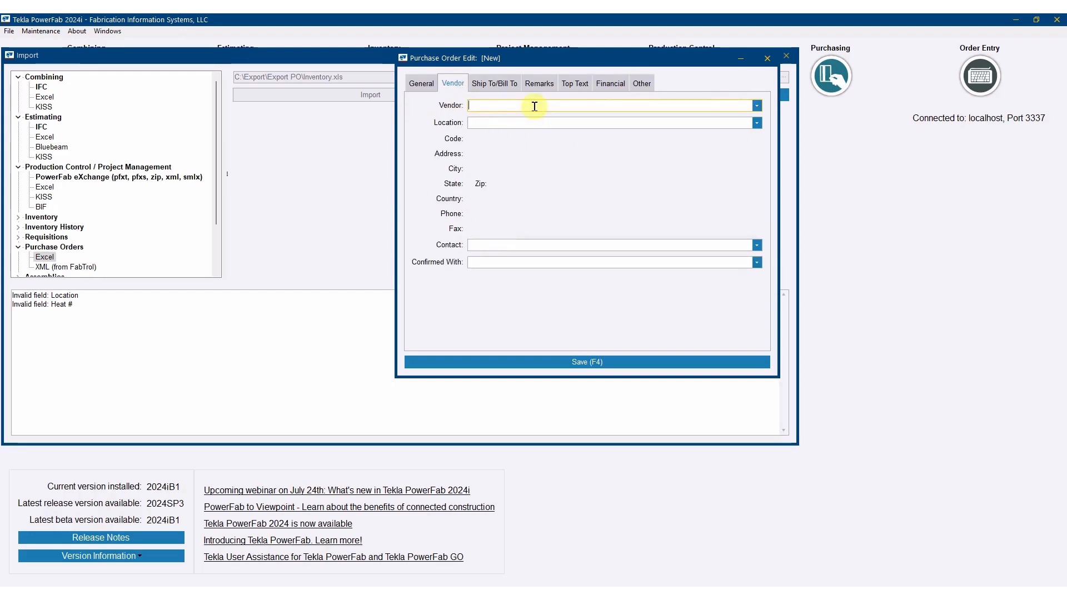
pyautogui.write('that company over there')
pyautogui.press('Tab')
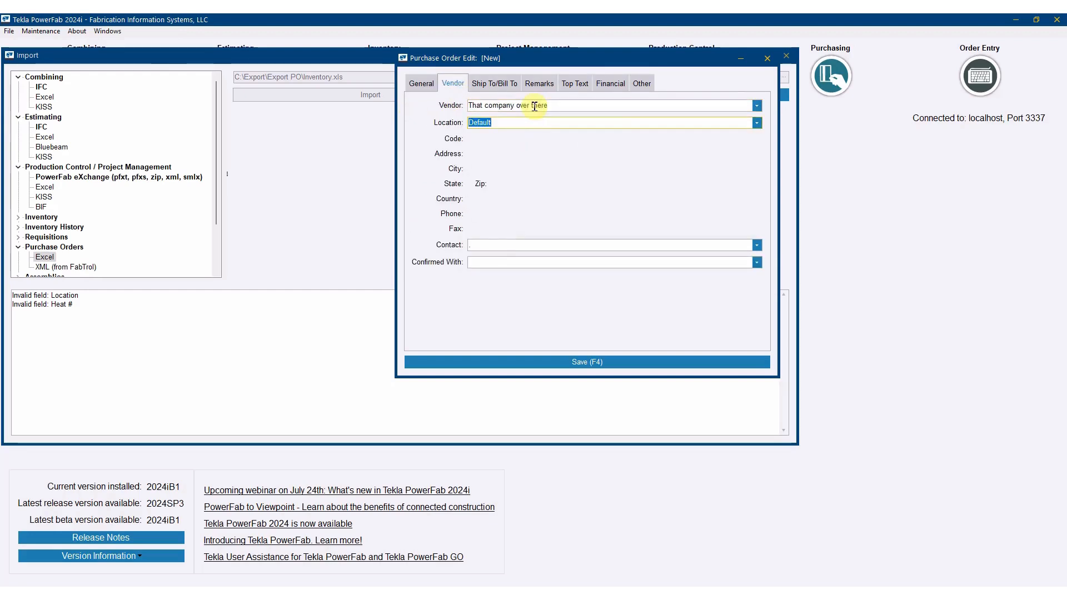
# - Review the new purchase order's shipping, remarks, top text and financial details, and save it to complete the import
pyautogui.click(501, 87)
pyautogui.click(548, 86)
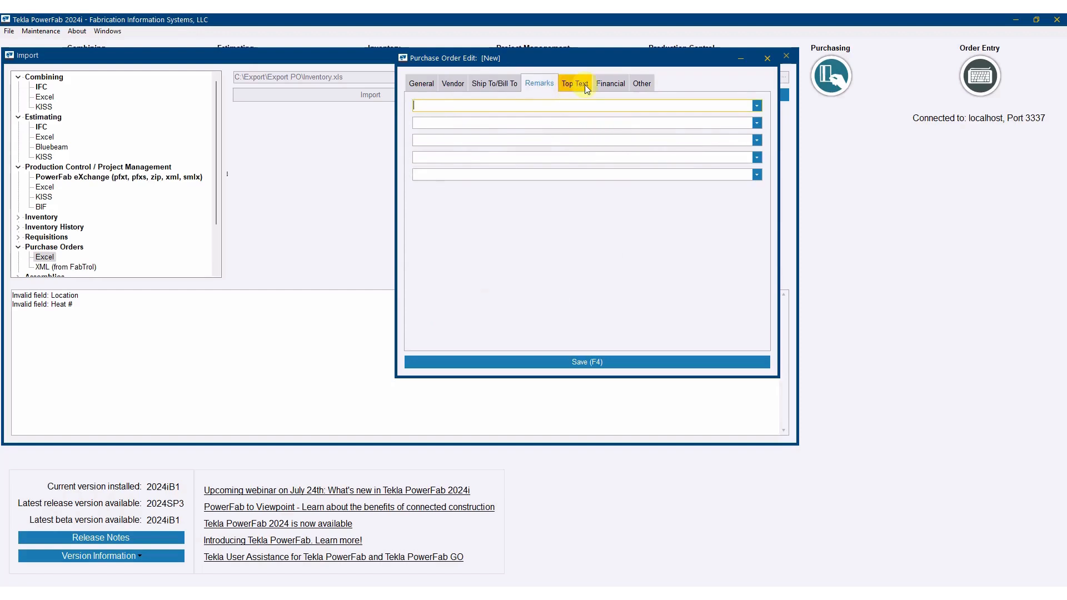
pyautogui.click(578, 84)
pyautogui.click(613, 85)
pyautogui.click(405, 85)
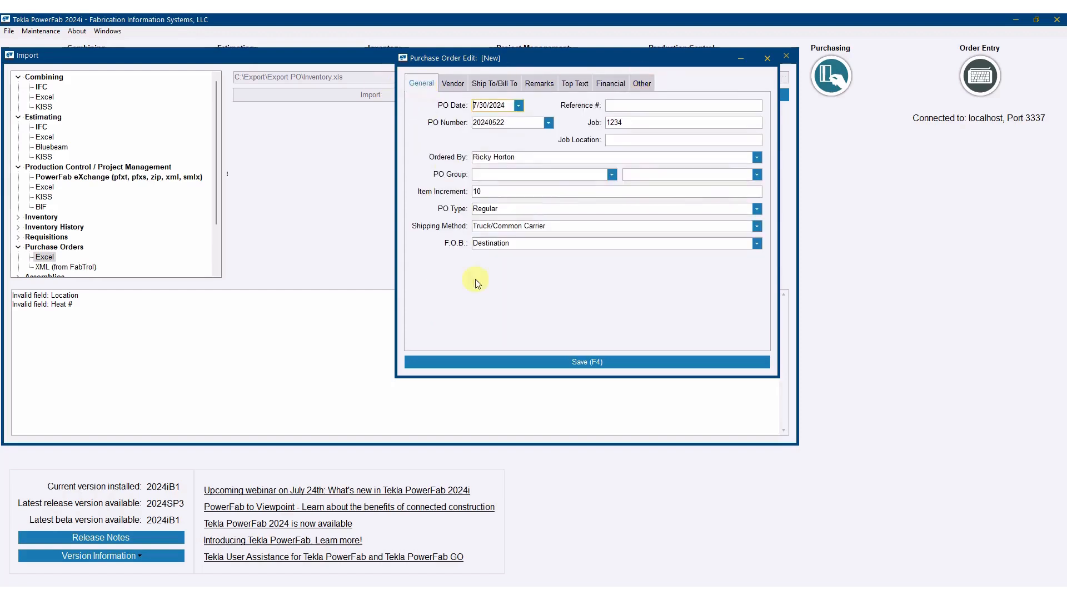
pyautogui.click(581, 363)
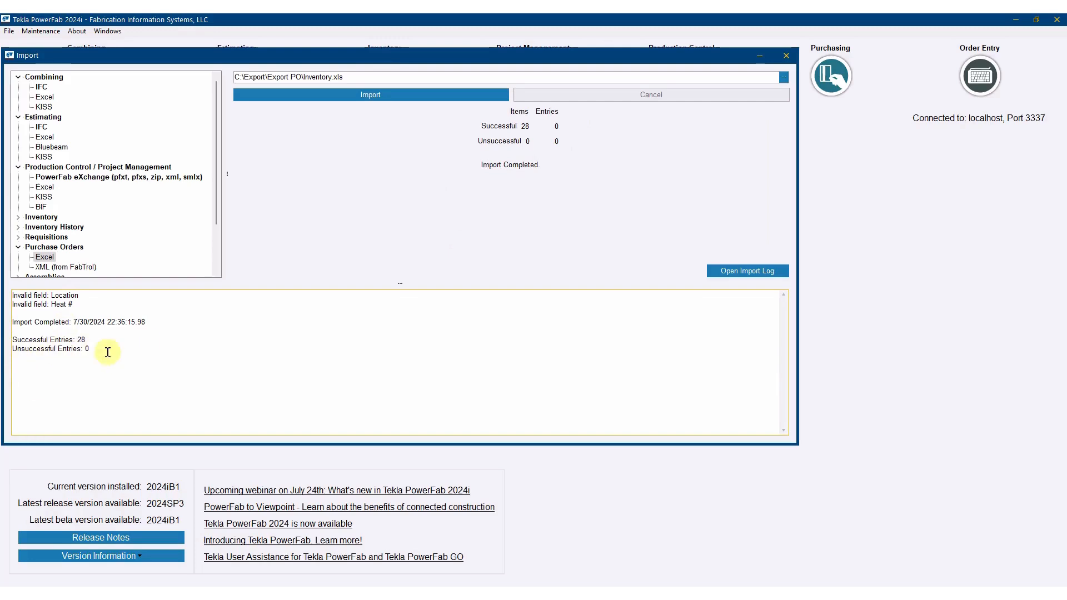
# - Open the newly imported purchase order from Purchasing and examine its first item's promised date and base price fields
pyautogui.click(831, 76)
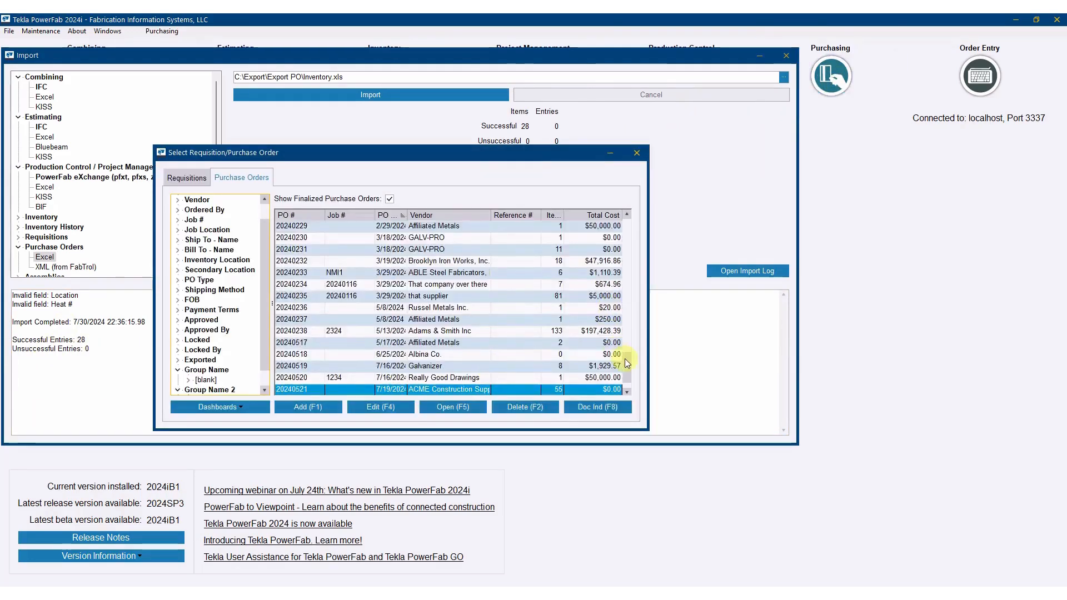
pyautogui.moveTo(626, 363); pyautogui.dragTo(626, 373)
pyautogui.click(461, 380)
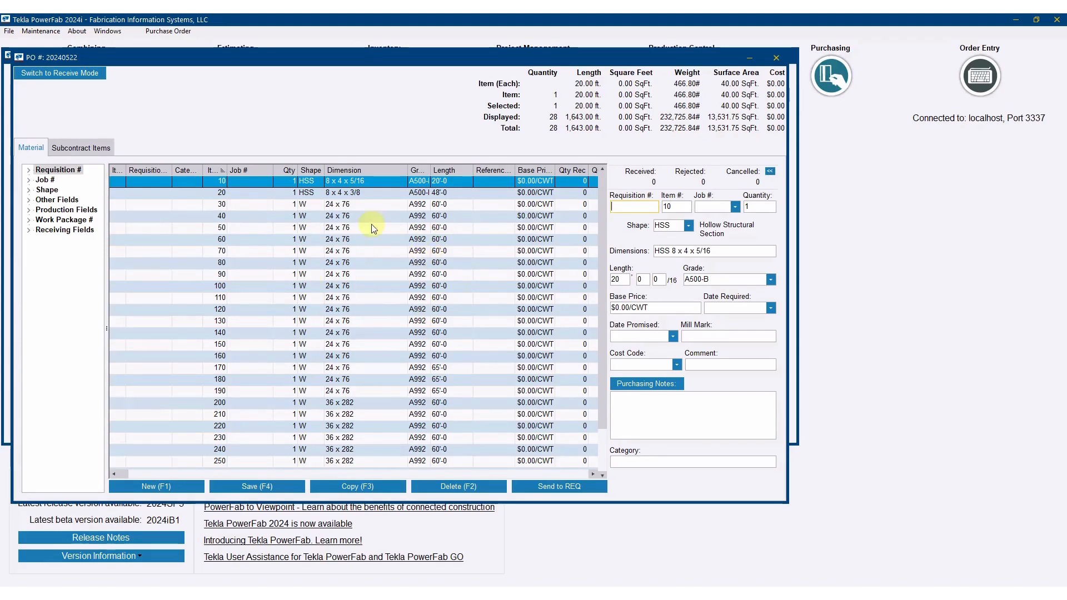
pyautogui.click(643, 335)
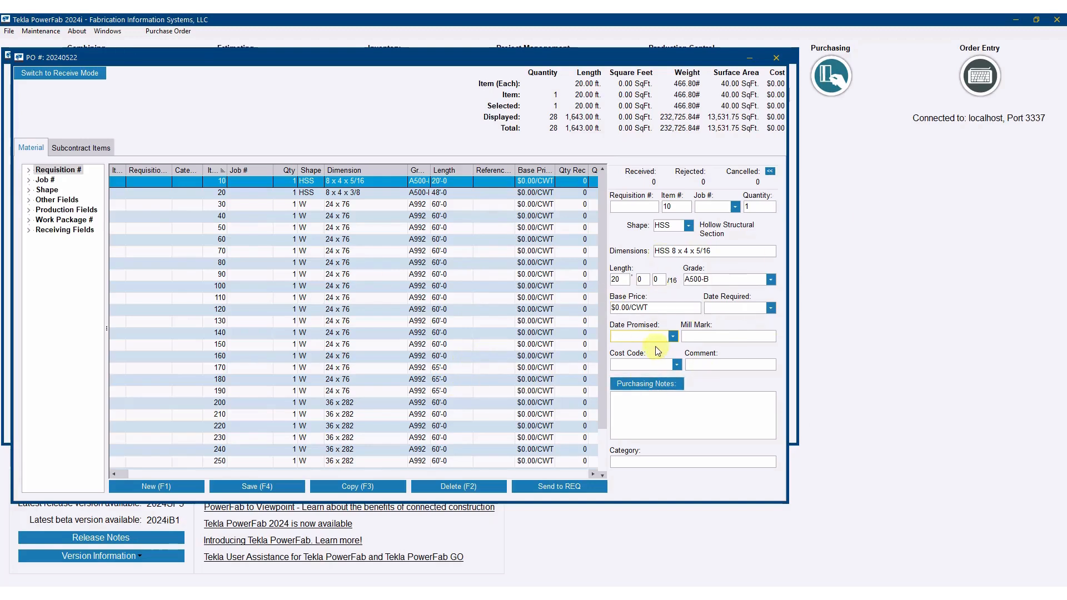
pyautogui.click(658, 308)
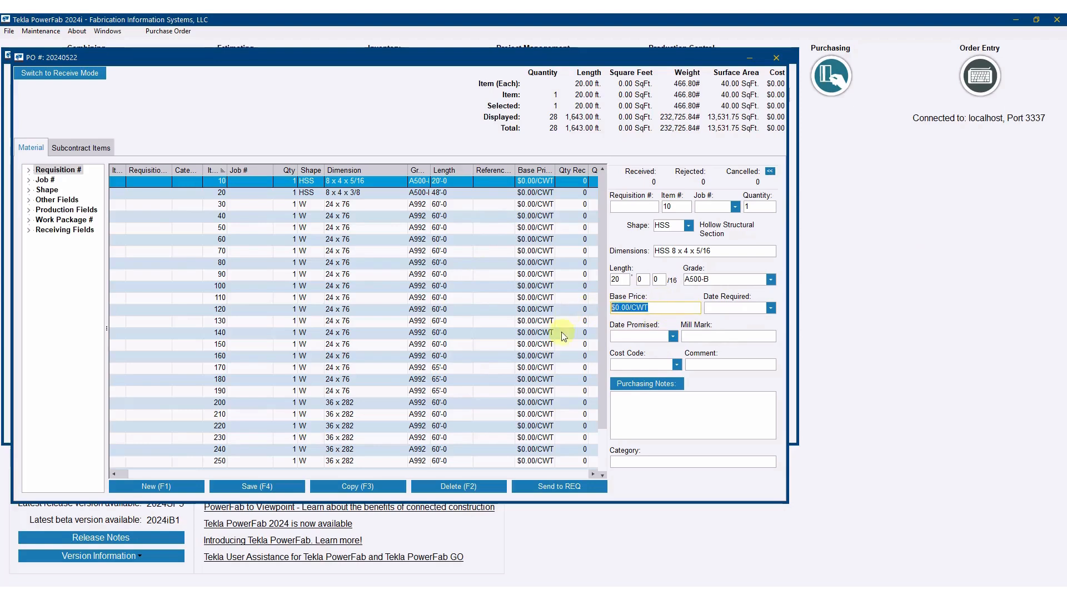